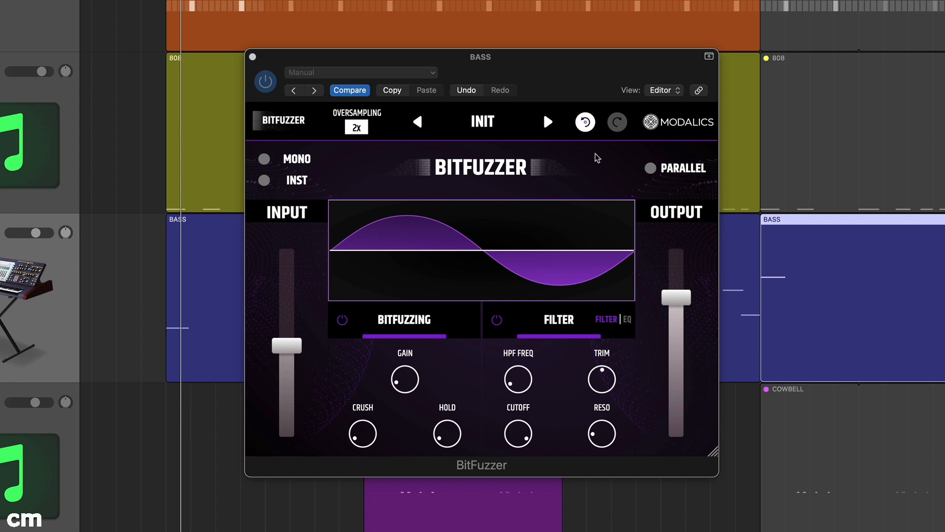
Look through the factory preset categories in the bass track's BitFuzzer, including the Guitar presets, without loading one
{"action": "left_click", "coordinate": [485, 123]}
{"action": "mouse_move", "coordinate": [467, 238]}
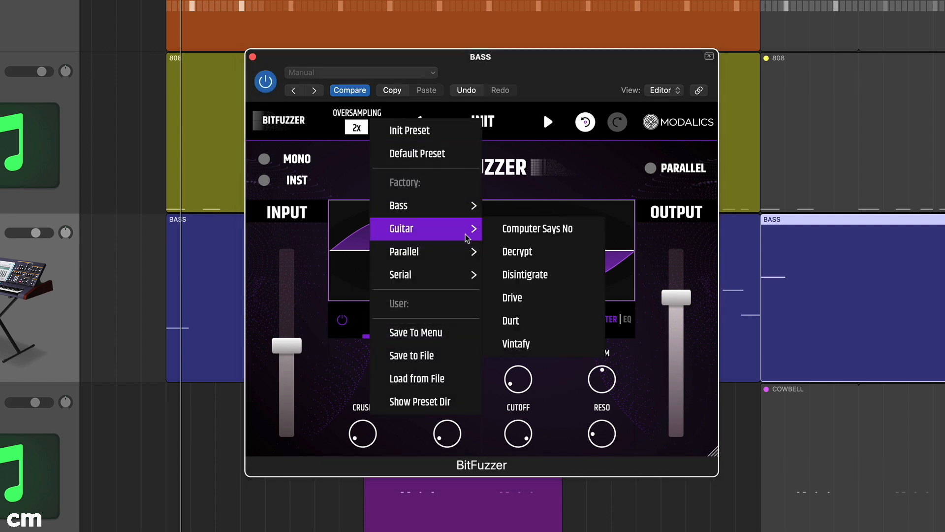
{"action": "left_click", "coordinate": [596, 172]}
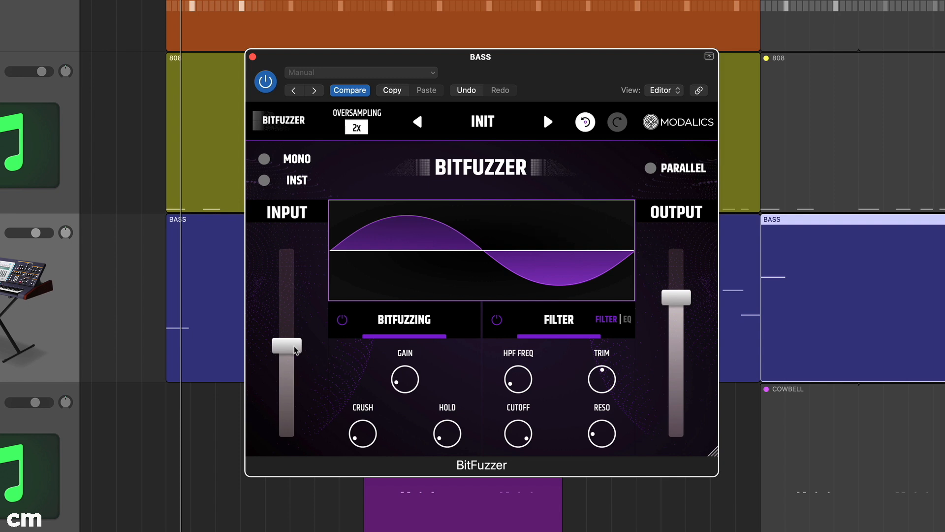
Raise the Input level slightly, and switch the second module to the equalizer and back to the filter
{"action": "mouse_move", "coordinate": [294, 360]}
{"action": "left_mouse_down"}
{"action": "mouse_move", "coordinate": [295, 331]}
{"action": "mouse_move", "coordinate": [294, 356]}
{"action": "left_mouse_up"}
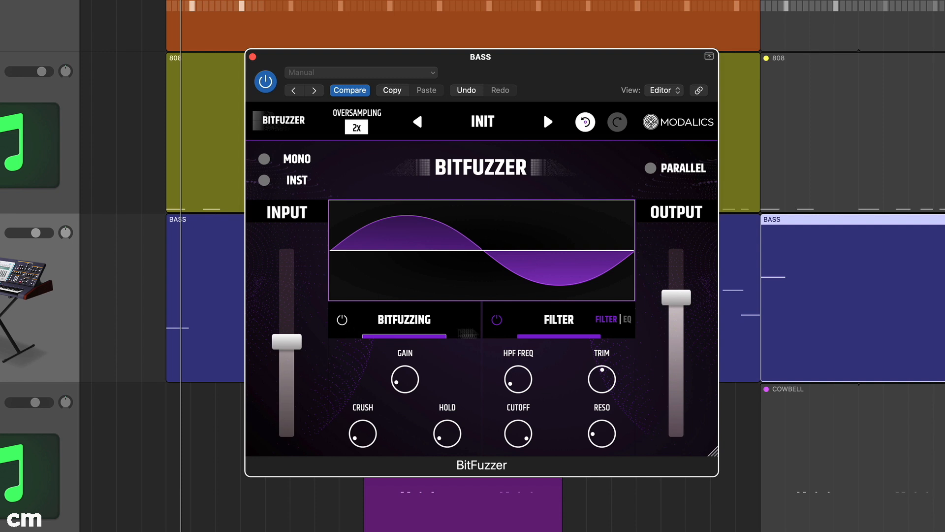
{"action": "left_click", "coordinate": [627, 320]}
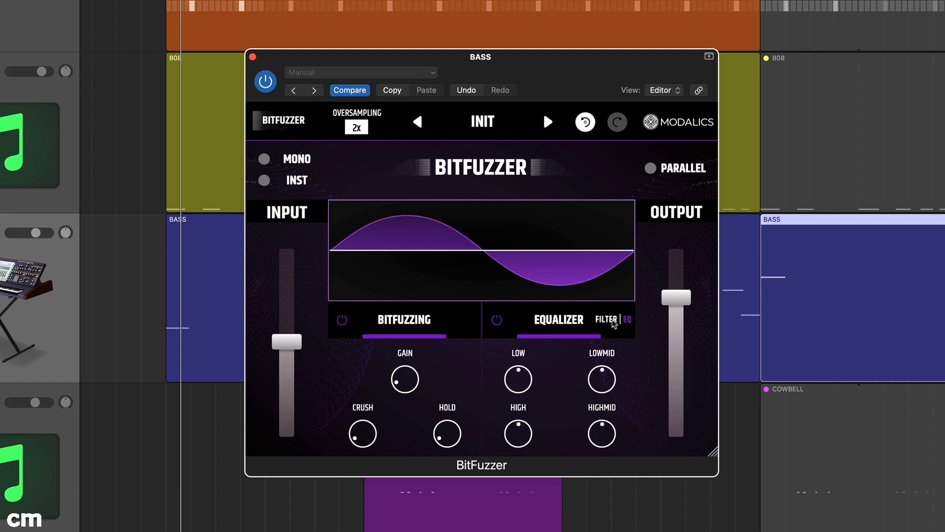
{"action": "left_click", "coordinate": [606, 320]}
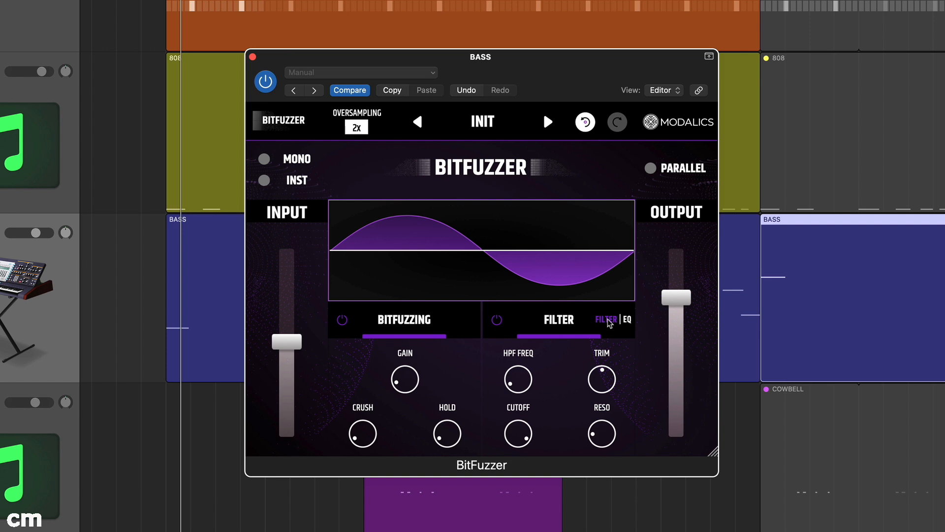
Adjust the Crush and Gain knobs of the Bitfuzzing module on the bass track
{"action": "left_click_drag", "start_coordinate": [368, 436], "coordinate": [357, 453]}
{"action": "left_click_drag", "start_coordinate": [401, 383], "coordinate": [438, 452]}
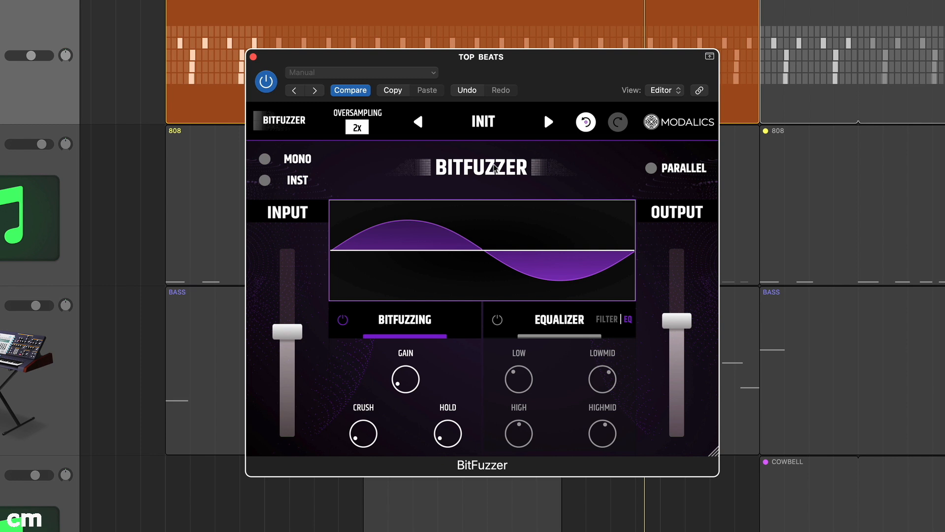
Play the TOP BEATS track and sweep the Bitfuzzing Gain up to near maximum and back to its minimum
{"action": "key", "text": "space"}
{"action": "left_click", "coordinate": [399, 384]}
{"action": "mouse_move", "coordinate": [399, 384]}
{"action": "left_mouse_down"}
{"action": "mouse_move", "coordinate": [402, 329]}
{"action": "mouse_move", "coordinate": [405, 376]}
{"action": "left_mouse_up"}
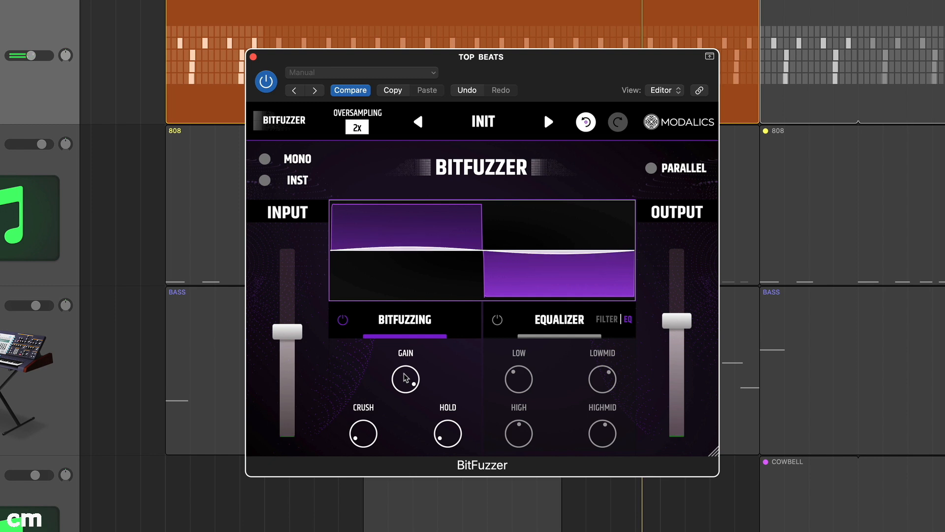
{"action": "left_click_drag", "start_coordinate": [406, 377], "coordinate": [405, 409]}
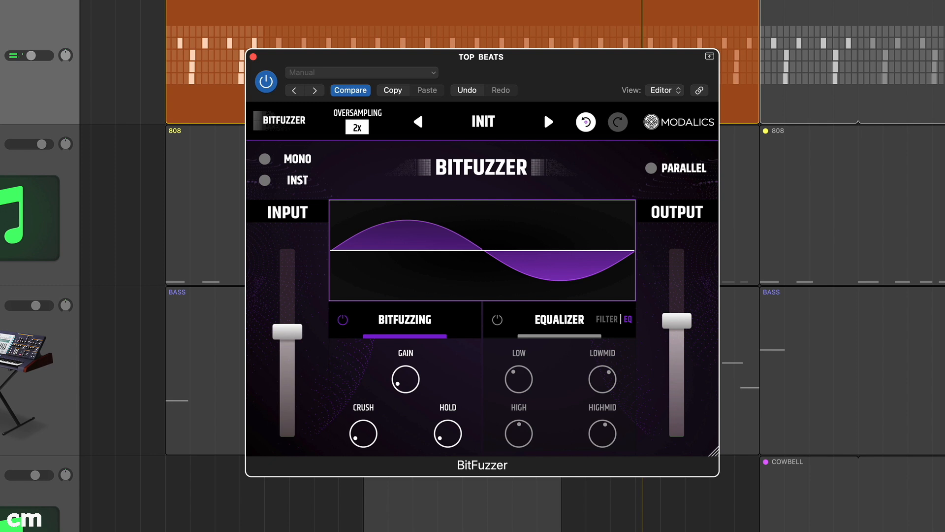
Sweep Crush up through 33% to near maximum on the playing beats, and reset it to its default
{"action": "left_click_drag", "start_coordinate": [362, 438], "coordinate": [365, 388]}
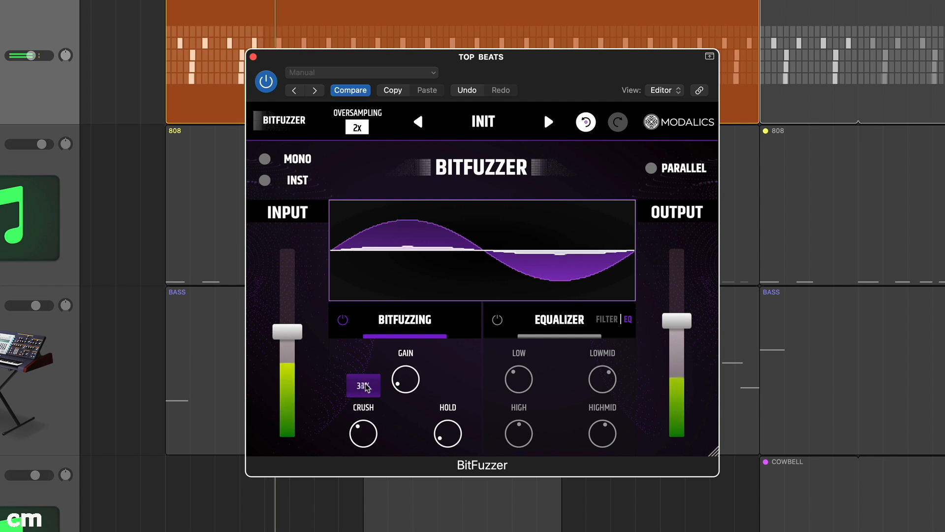
{"action": "left_click_drag", "start_coordinate": [359, 436], "coordinate": [361, 403]}
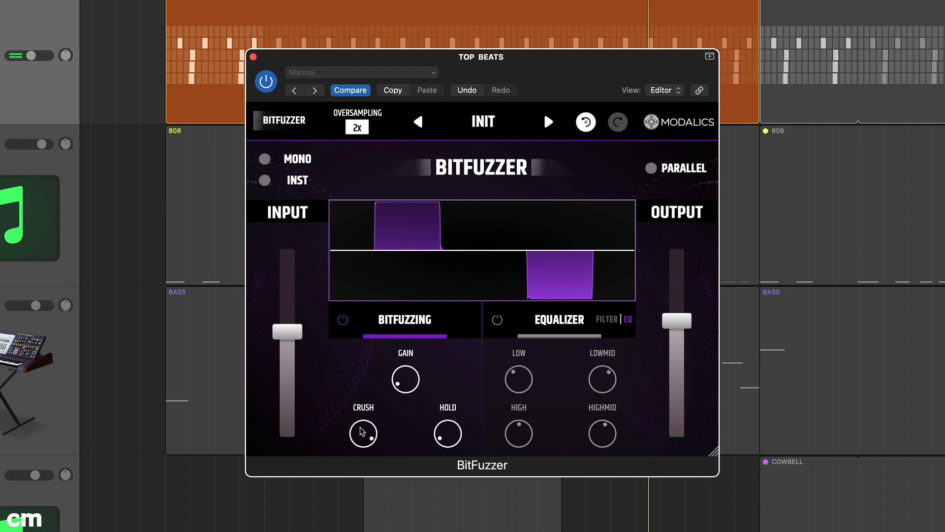
{"action": "double_click", "coordinate": [362, 429]}
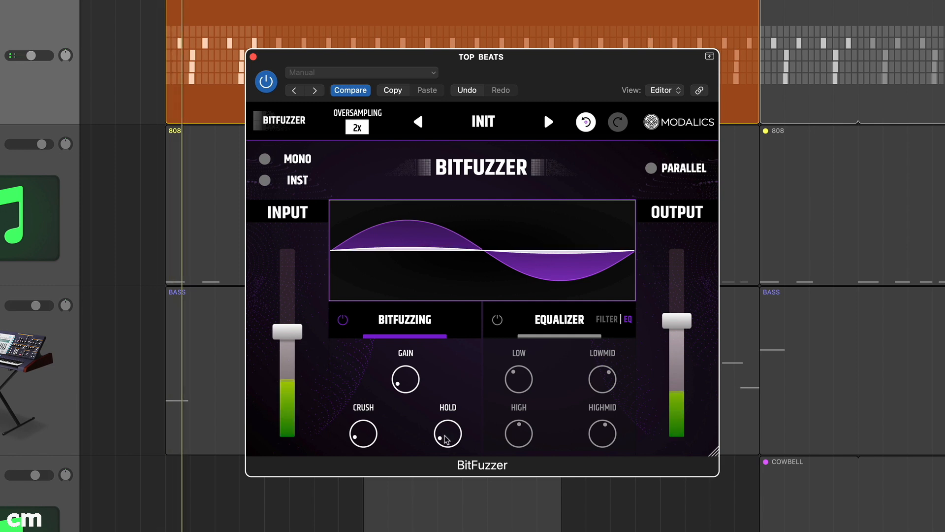
Sweep the Hold knob up on the playing beats and return it to its minimum
{"action": "left_click_drag", "start_coordinate": [442, 432], "coordinate": [448, 418]}
{"action": "left_click_drag", "start_coordinate": [447, 436], "coordinate": [446, 530]}
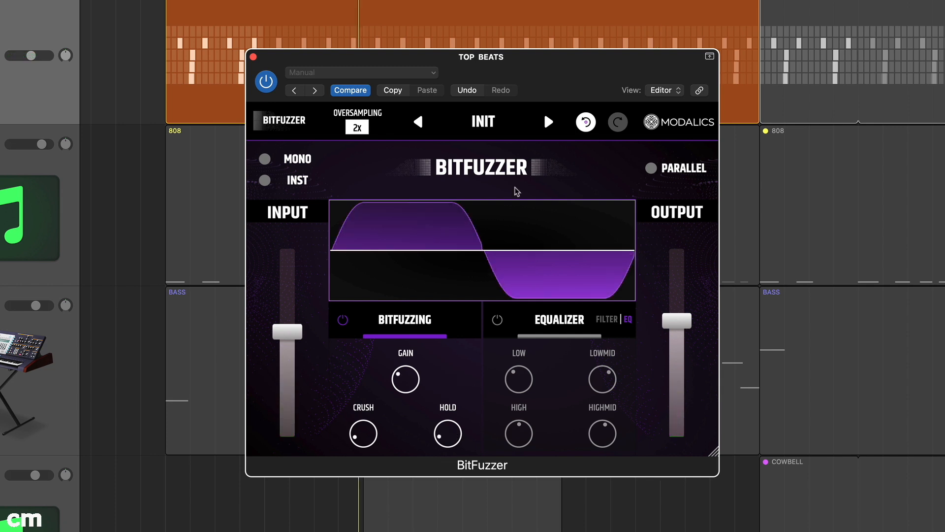
Enable Parallel mode on the playing TOP BEATS track and adjust the Dry level, Wet level and master filter Cutoff
{"action": "key", "text": "space"}
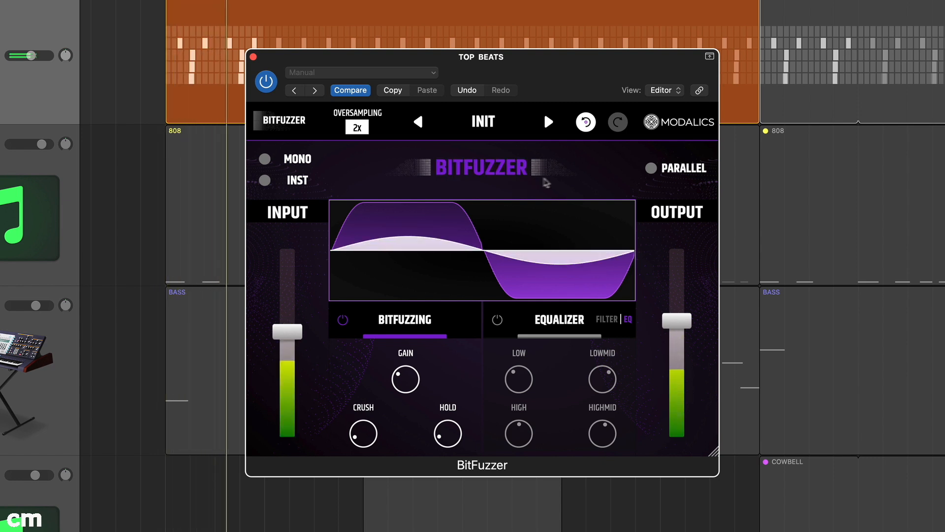
{"action": "left_click", "coordinate": [651, 168]}
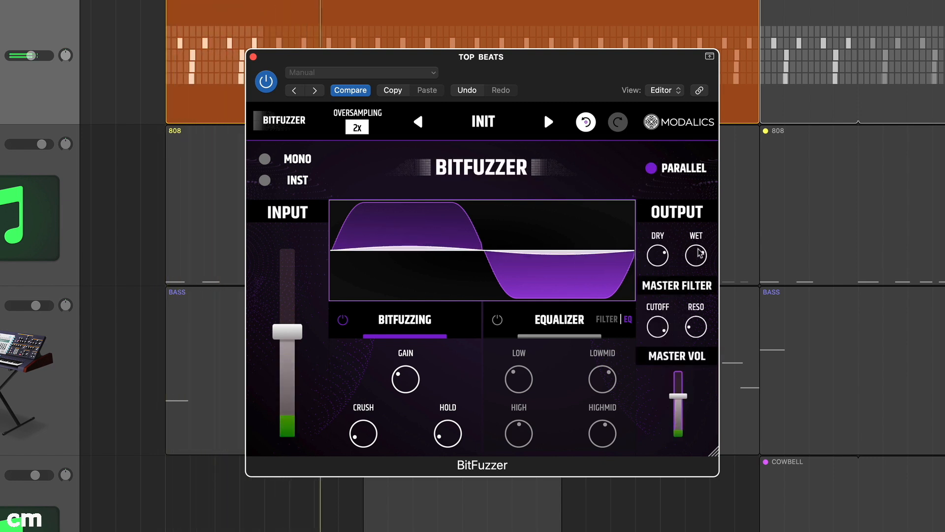
{"action": "left_click_drag", "start_coordinate": [659, 254], "coordinate": [689, 218]}
{"action": "left_click_drag", "start_coordinate": [697, 255], "coordinate": [697, 192]}
{"action": "mouse_move", "coordinate": [658, 329]}
{"action": "left_mouse_down"}
{"action": "mouse_move", "coordinate": [659, 453]}
{"action": "mouse_move", "coordinate": [667, 322]}
{"action": "left_mouse_up"}
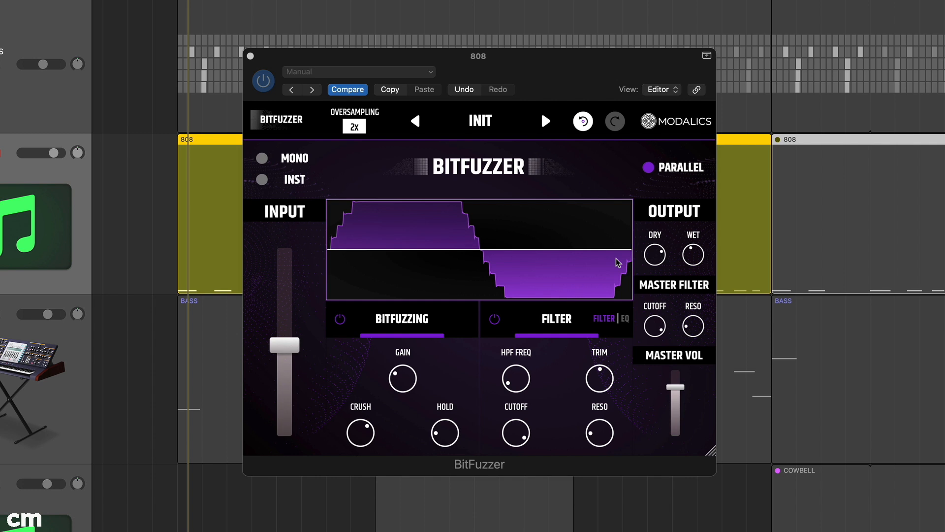
Load the Init Preset in the 808 track's BitFuzzer and enable Parallel mode
{"action": "left_click", "coordinate": [481, 123]}
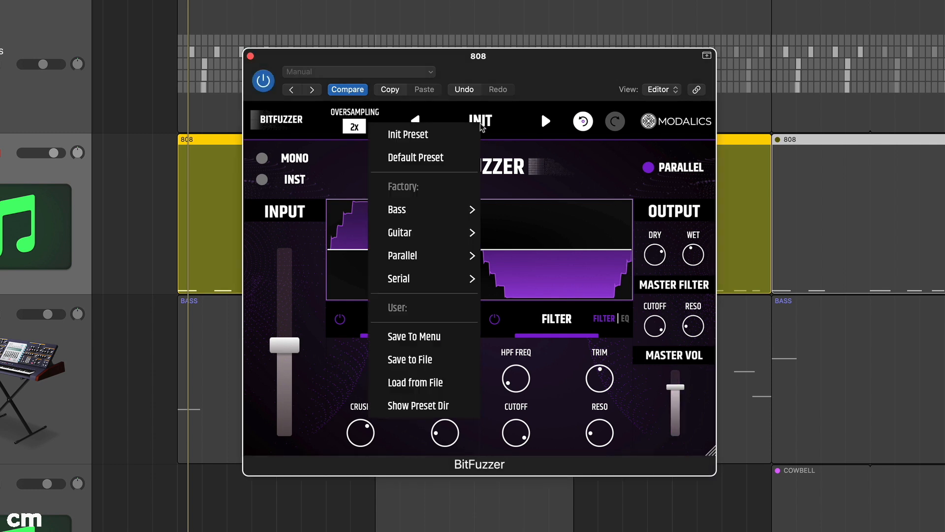
{"action": "left_click", "coordinate": [463, 134]}
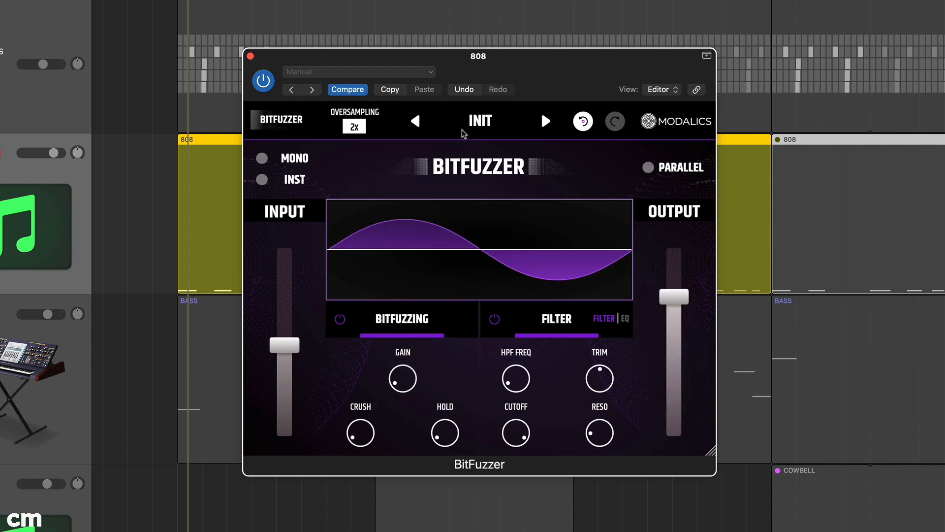
{"action": "left_click", "coordinate": [649, 168]}
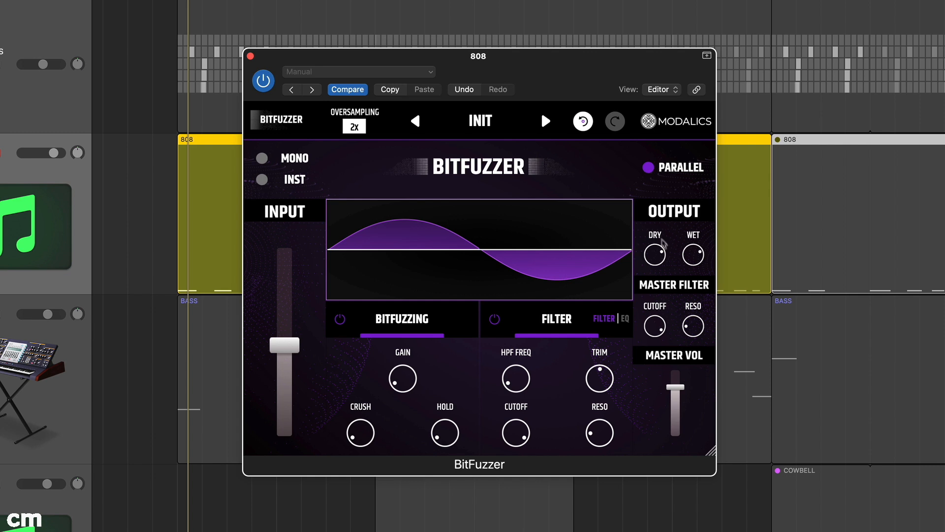
Turn the Dry output level fully down and play the 808 track to hear only the wet signal
{"action": "left_click_drag", "start_coordinate": [657, 252], "coordinate": [648, 354]}
{"action": "left_click", "coordinate": [692, 252]}
{"action": "key", "text": "space"}
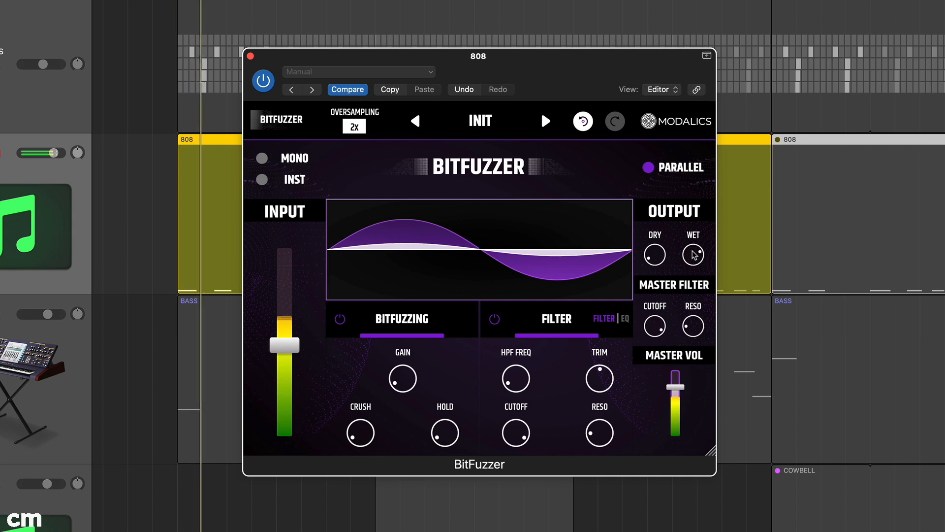
Raise the 808's Gain to just below mid-range with a little Crush, and set the filter's Cutoff and Reso near mid-range
{"action": "left_click_drag", "start_coordinate": [403, 378], "coordinate": [401, 324]}
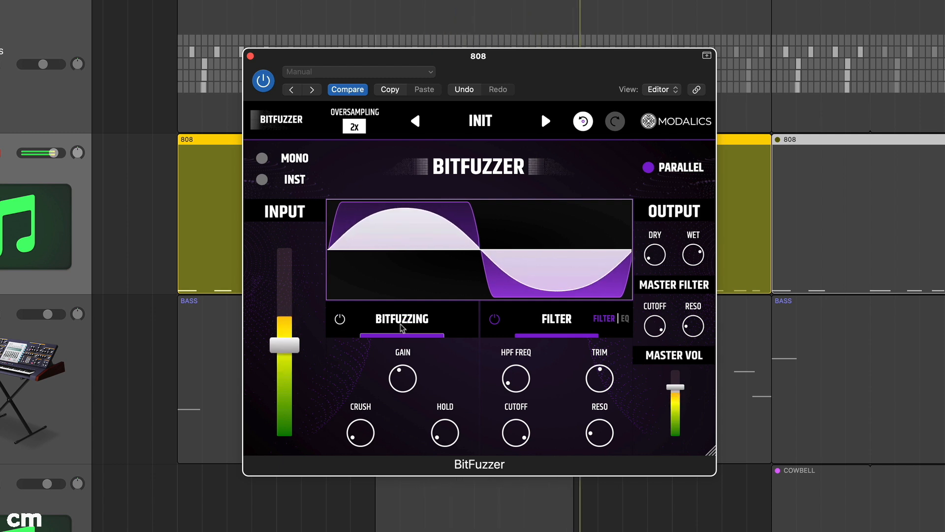
{"action": "left_click_drag", "start_coordinate": [366, 431], "coordinate": [366, 400]}
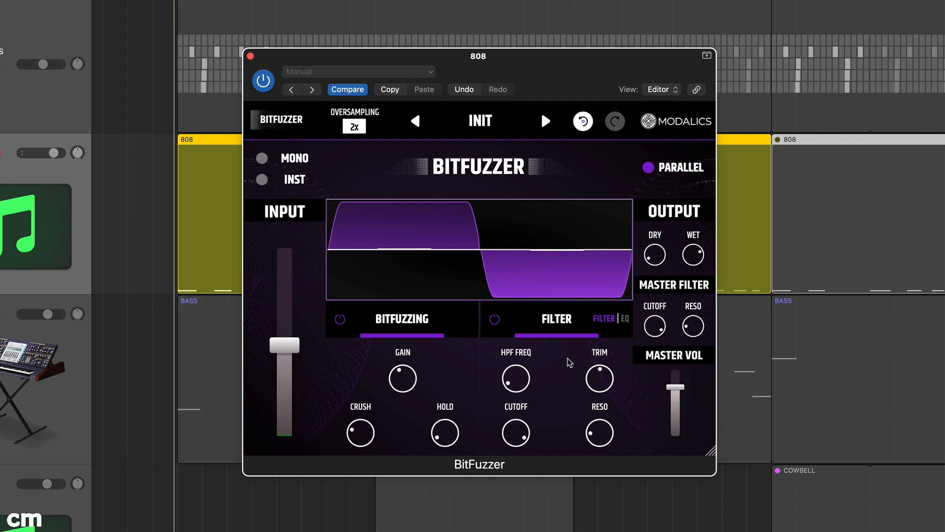
{"action": "left_click_drag", "start_coordinate": [521, 431], "coordinate": [512, 514]}
{"action": "left_click_drag", "start_coordinate": [602, 436], "coordinate": [605, 393]}
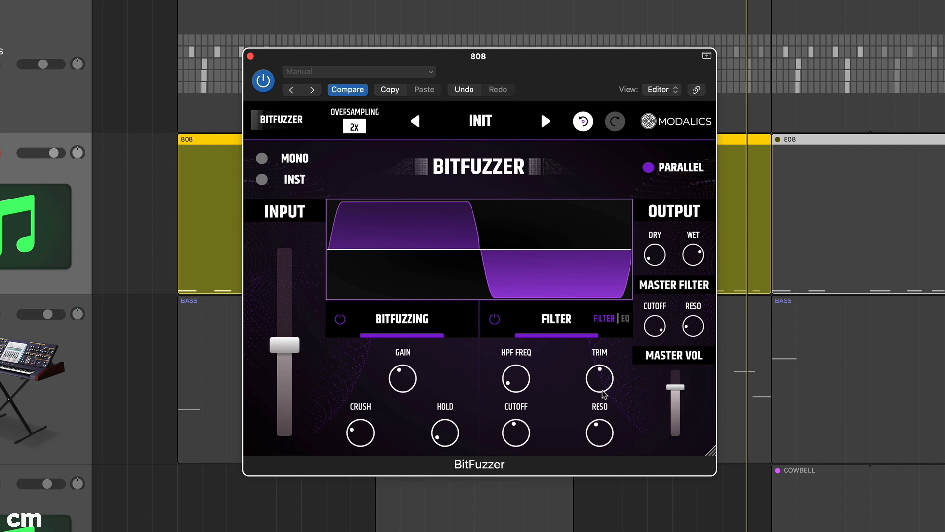
Blend the parallel outputs during 808 playback by turning Wet down, raising Dry above mid-range, and bringing Wet back to about mid-range
{"action": "key", "text": "space"}
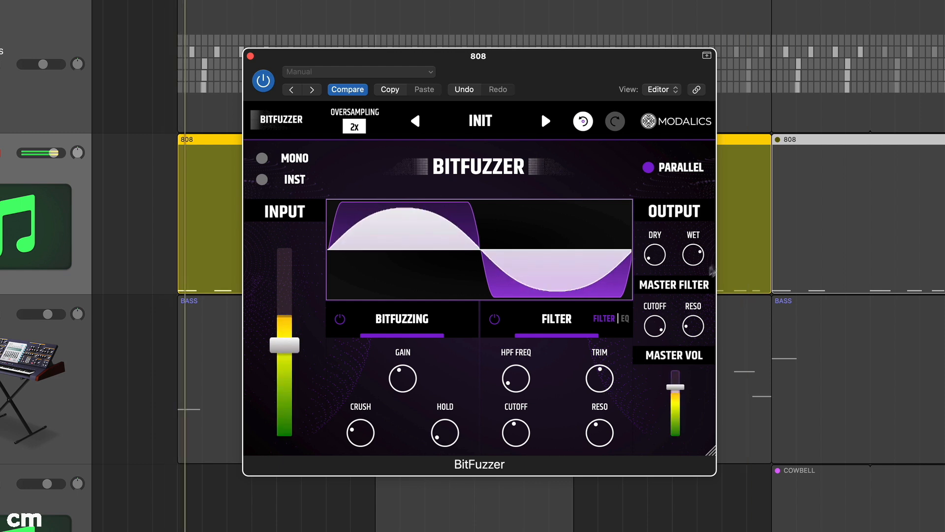
{"action": "left_click_drag", "start_coordinate": [694, 256], "coordinate": [694, 320]}
{"action": "left_click_drag", "start_coordinate": [660, 253], "coordinate": [656, 186]}
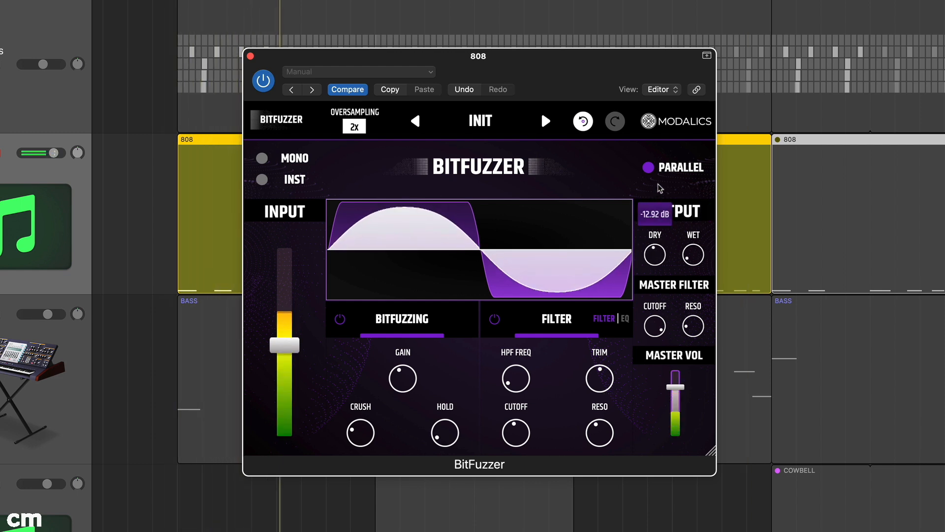
{"action": "left_click_drag", "start_coordinate": [659, 235], "coordinate": [691, 268]}
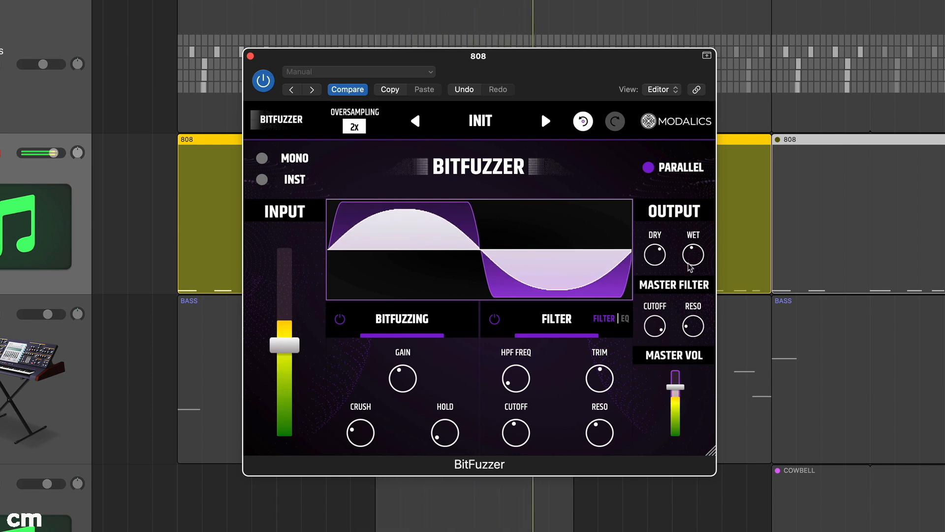